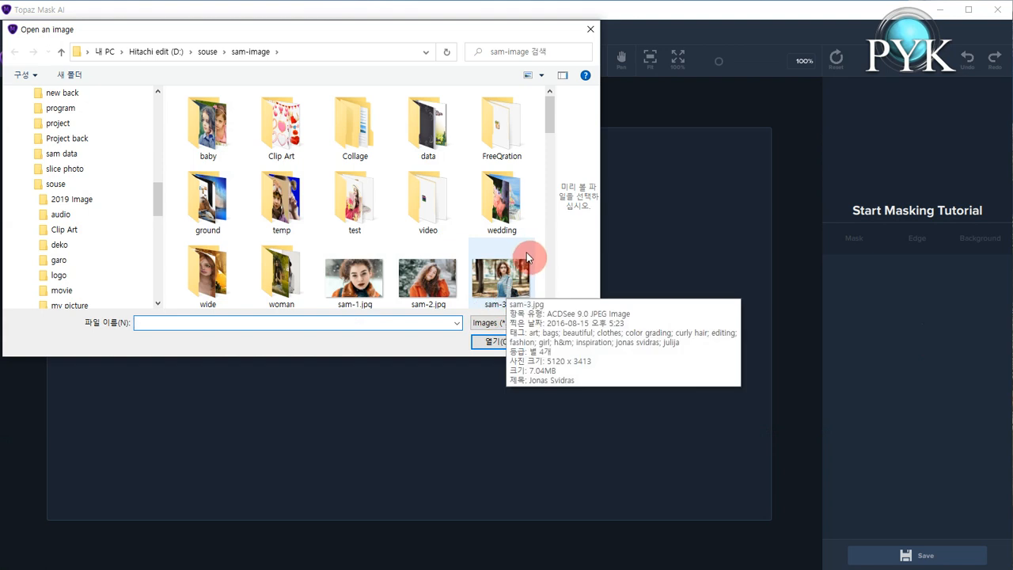
# Open sam-40.jpg from the sam-image folder.
pyautogui.scroll(-3, 550, 143)
pyautogui.moveTo(552, 172); pyautogui.dragTo(552, 237)
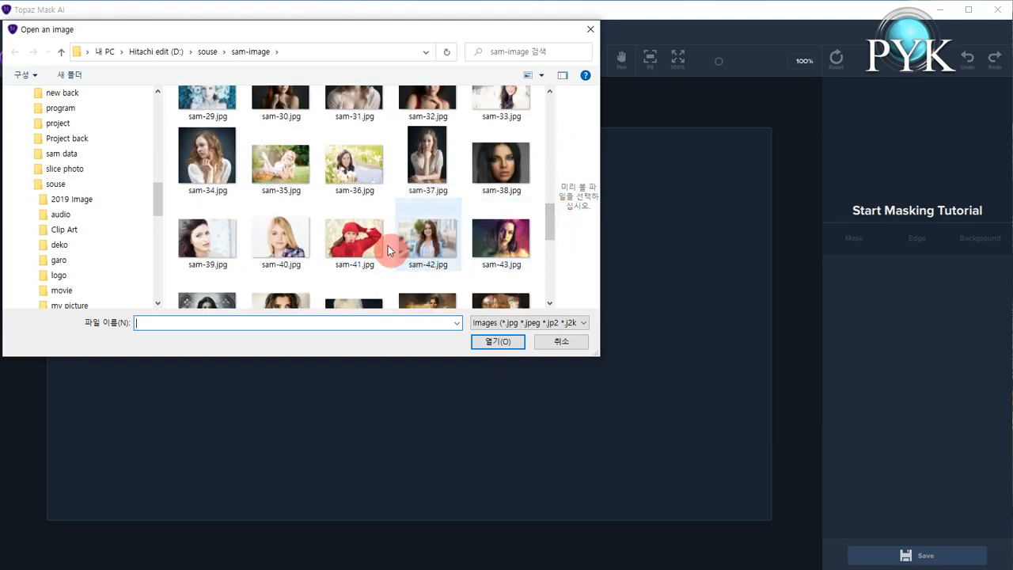
pyautogui.click(281, 238)
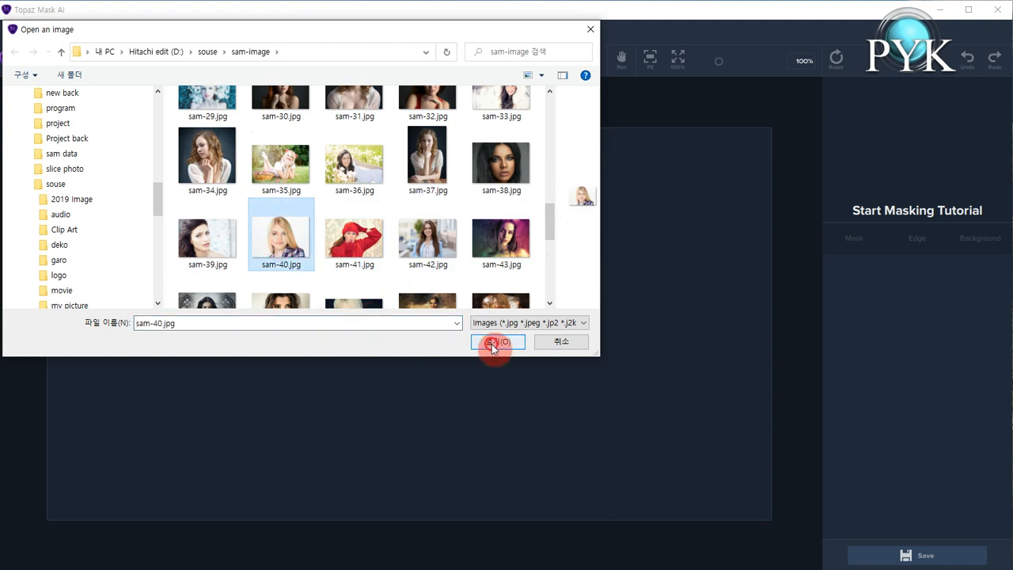
pyautogui.click(495, 342)
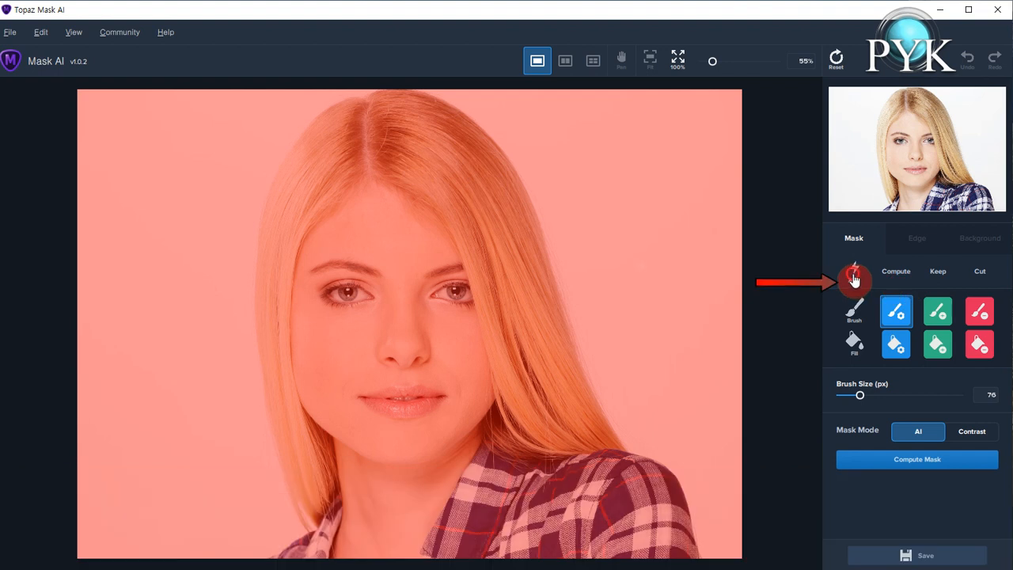
# Compute the AI mask separating the woman from the background.
pyautogui.click(896, 286)
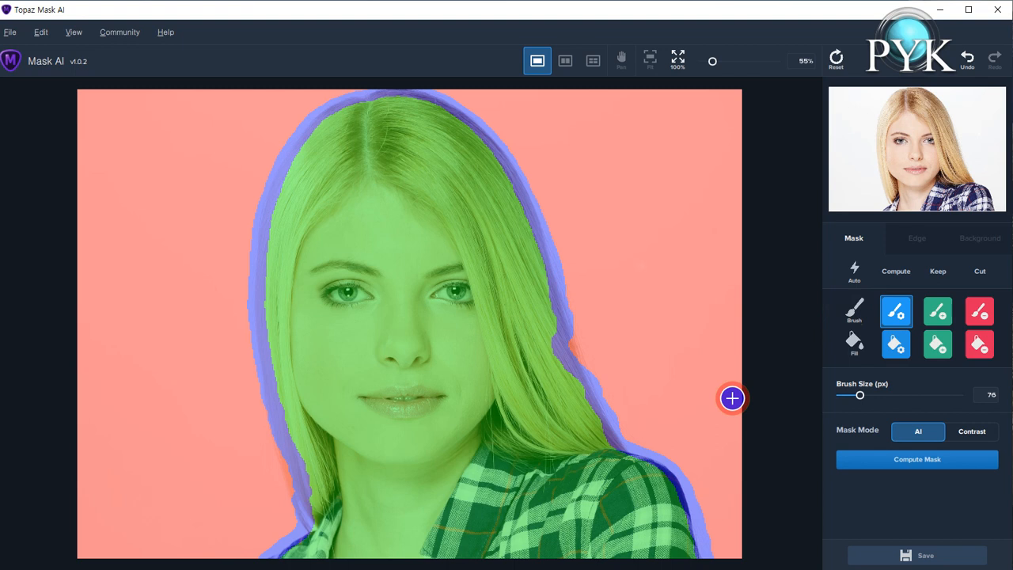
pyautogui.click(952, 467)
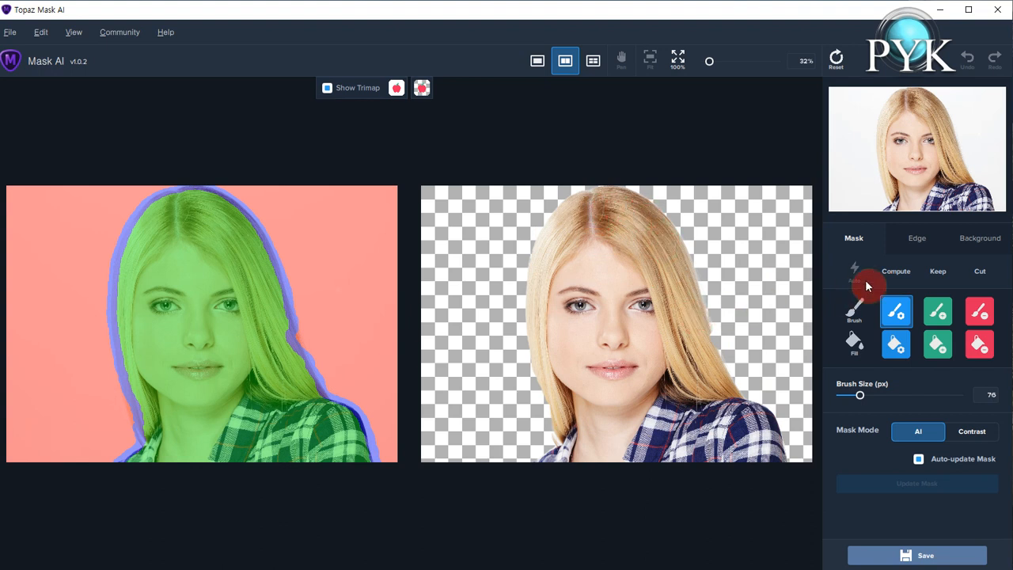
# Set the background to a solid cyan color, #55ffff.
pyautogui.click(915, 244)
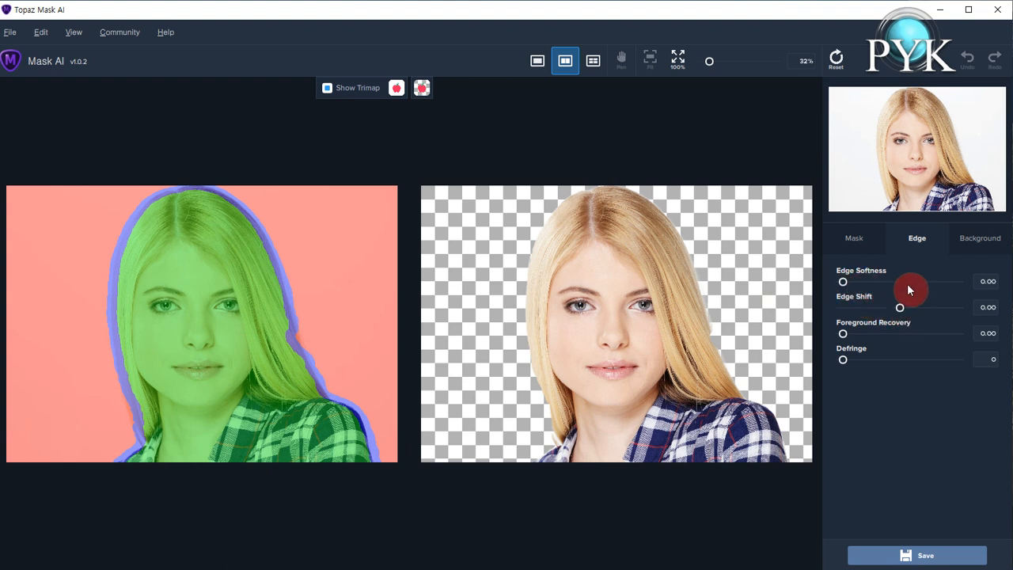
pyautogui.click(978, 250)
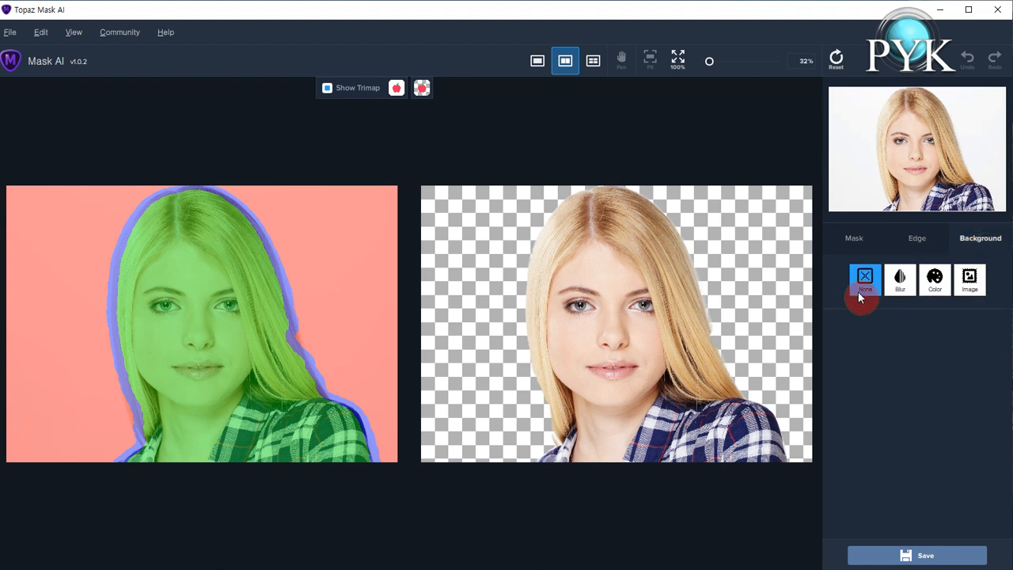
pyautogui.click(935, 283)
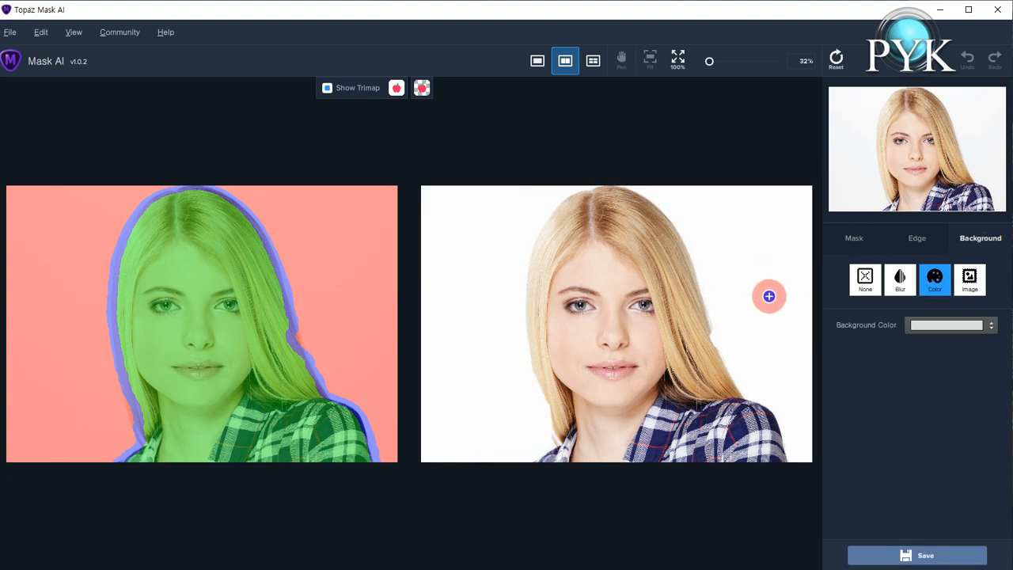
pyautogui.click(976, 329)
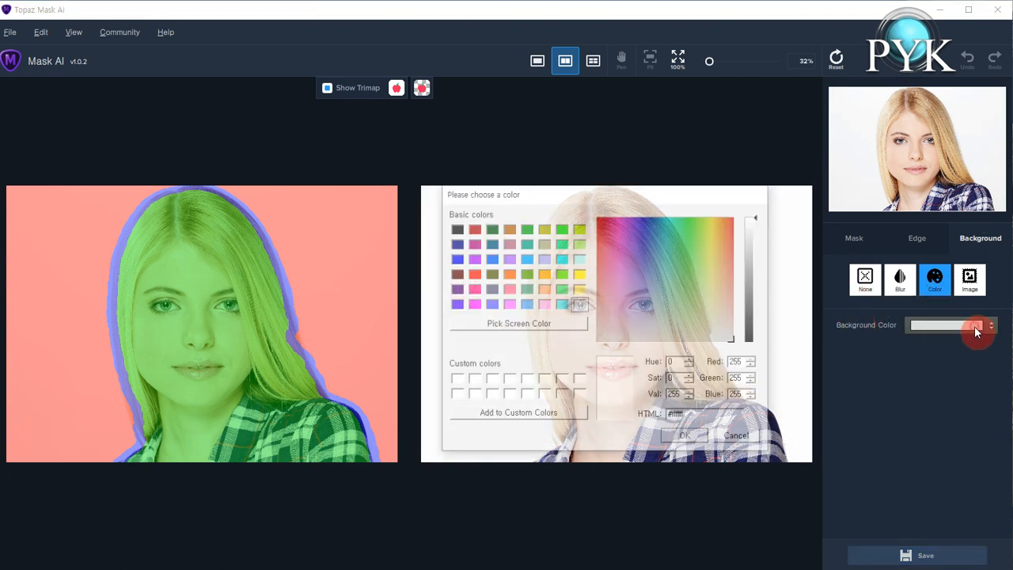
pyautogui.click(561, 304)
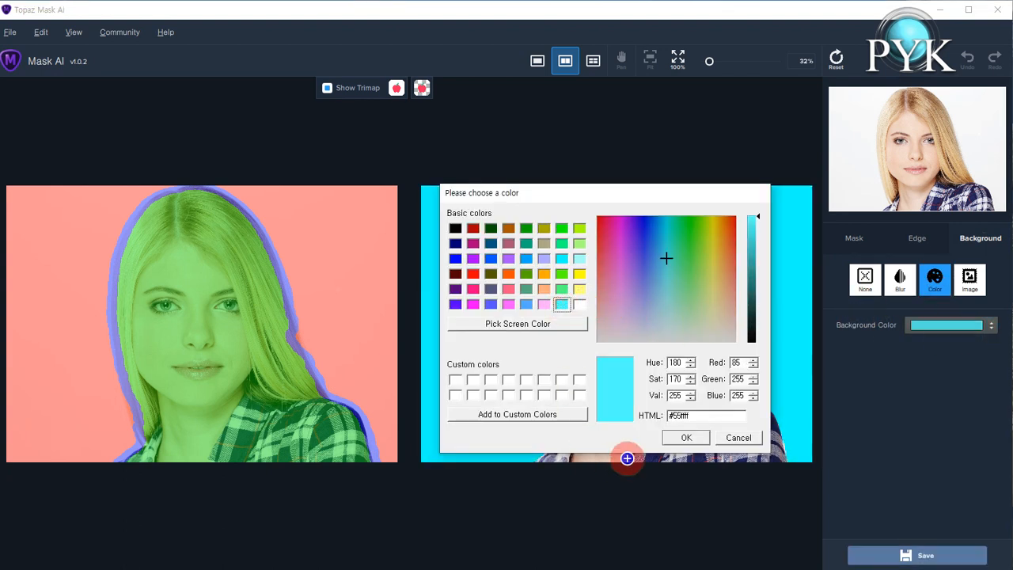
pyautogui.click(682, 437)
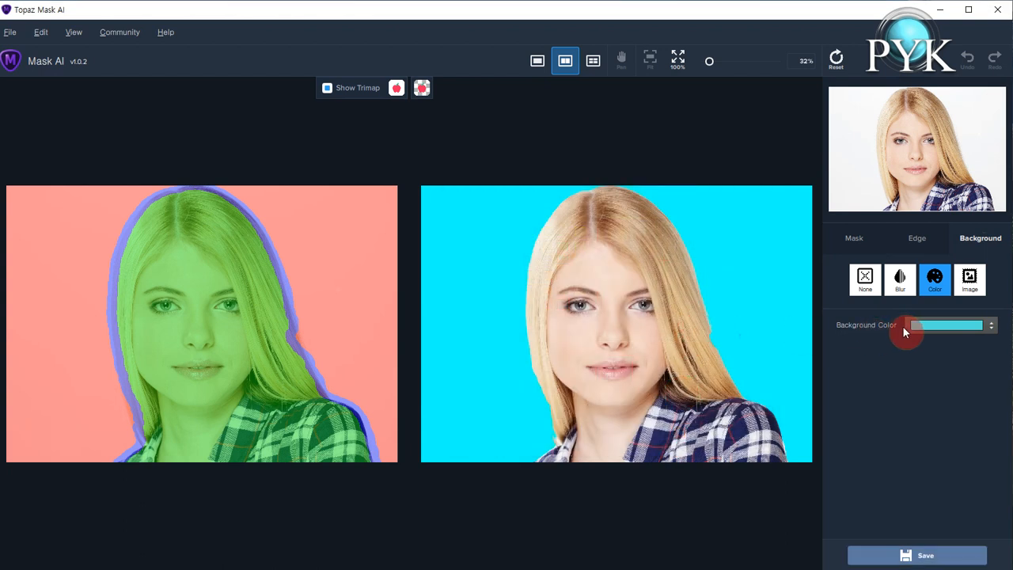
# Replace the background with an uploaded pink flower photo.
pyautogui.click(865, 278)
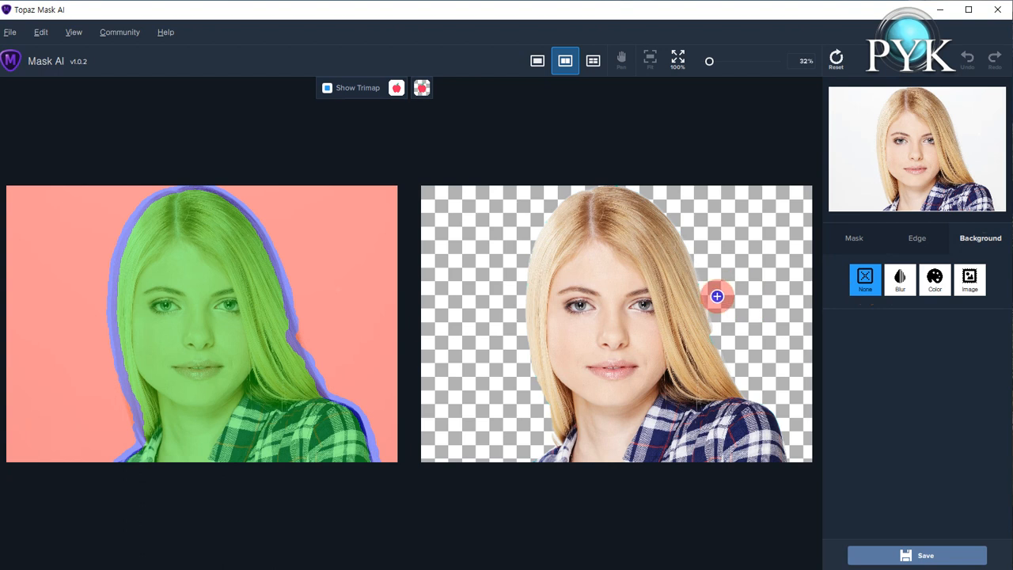
pyautogui.click(970, 292)
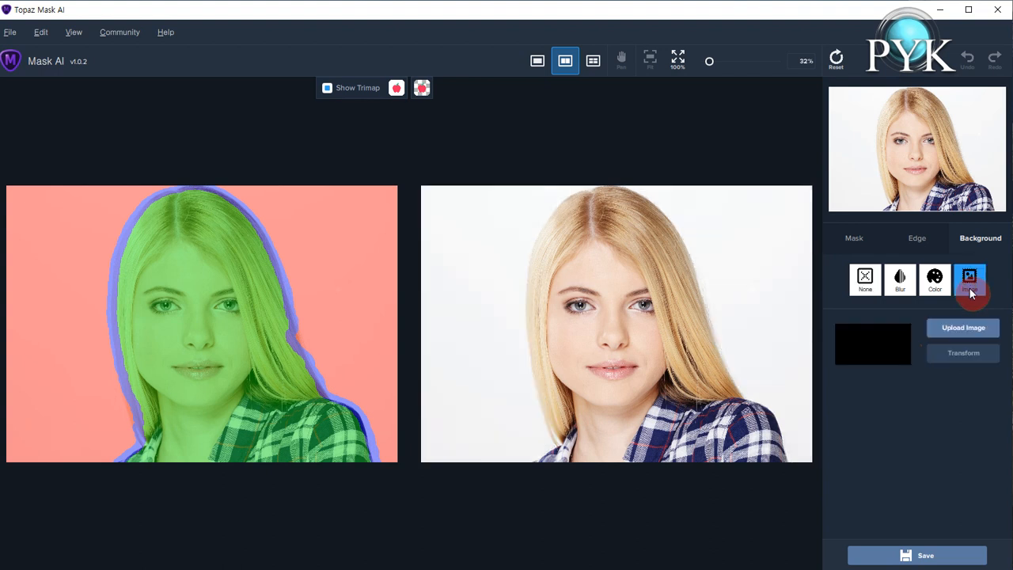
pyautogui.click(966, 334)
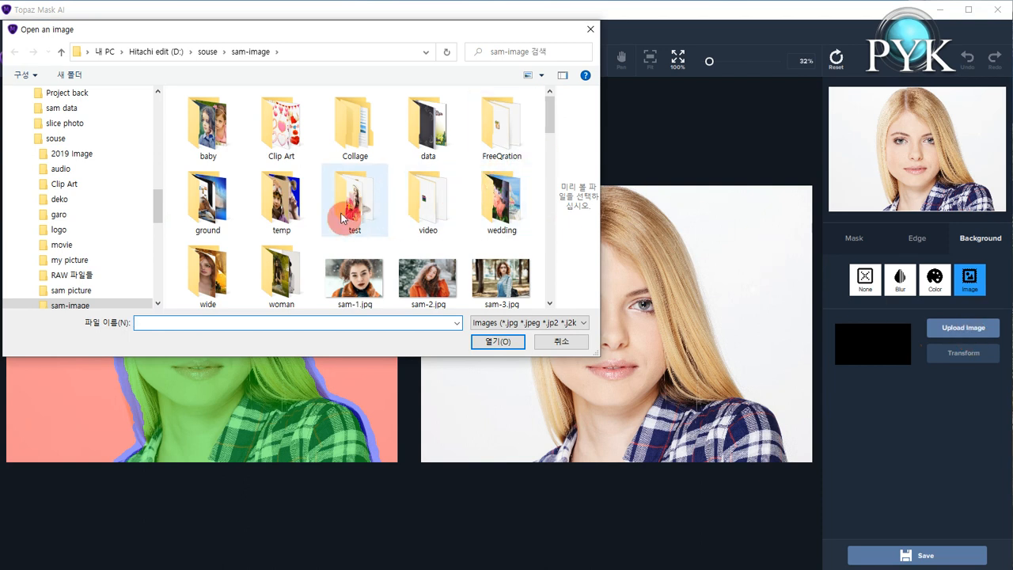
pyautogui.doubleClick(238, 207)
pyautogui.moveTo(551, 123); pyautogui.dragTo(552, 203)
pyautogui.click(419, 221)
pyautogui.click(492, 341)
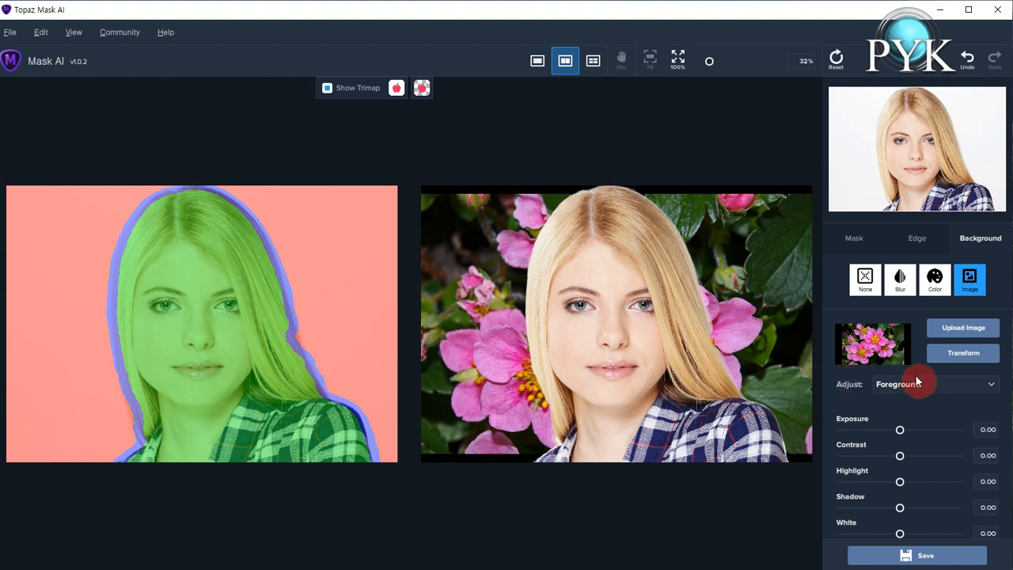
# Transform the flower background, moving and stretching it to fill the whole frame.
pyautogui.click(969, 360)
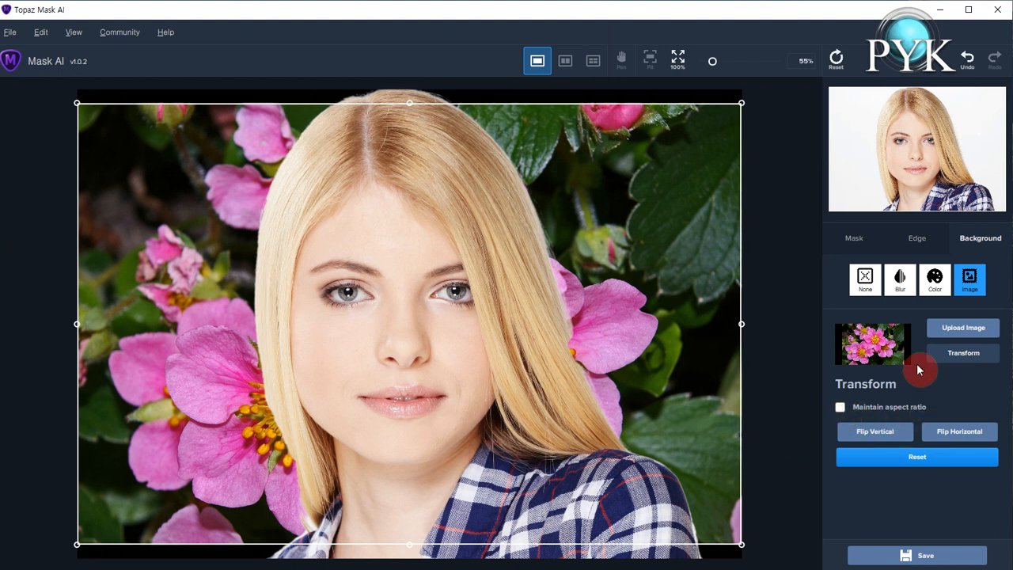
pyautogui.moveTo(682, 252); pyautogui.dragTo(667, 231)
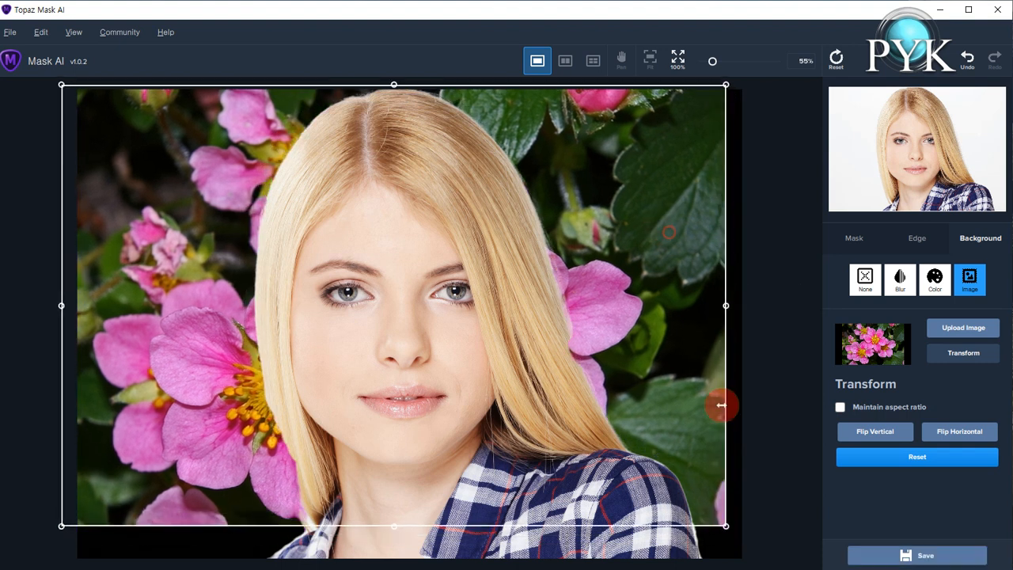
pyautogui.moveTo(727, 529); pyautogui.dragTo(766, 559)
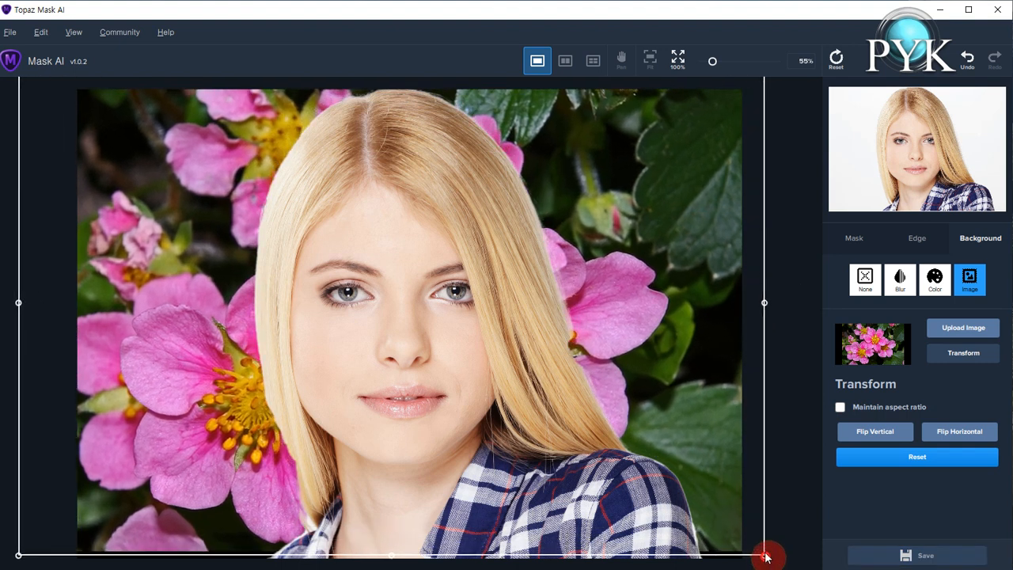
pyautogui.moveTo(719, 486)
pyautogui.mouseDown()
pyautogui.moveTo(726, 506)
pyautogui.moveTo(733, 489)
pyautogui.moveTo(721, 478)
pyautogui.mouseUp()
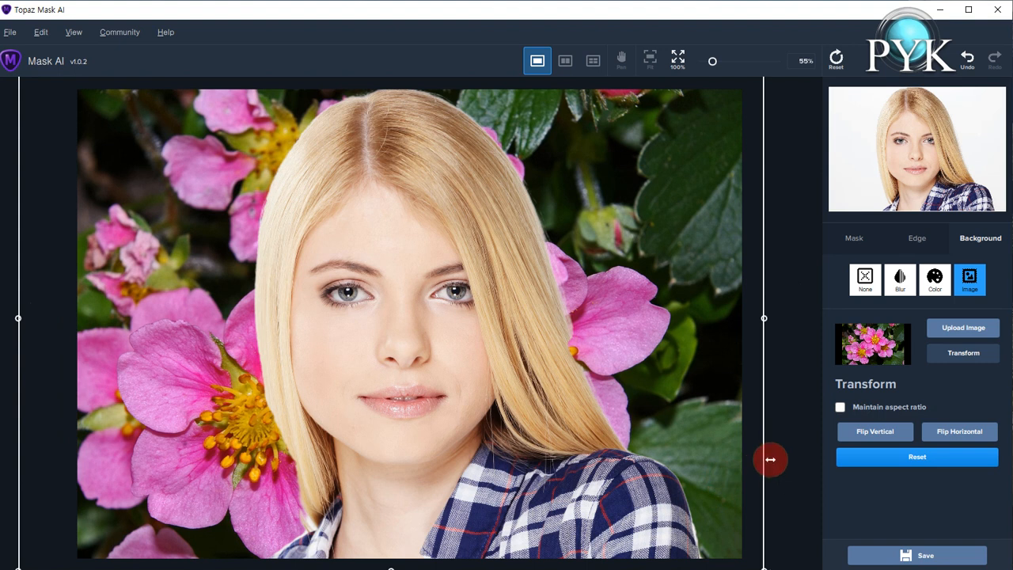
pyautogui.click(963, 353)
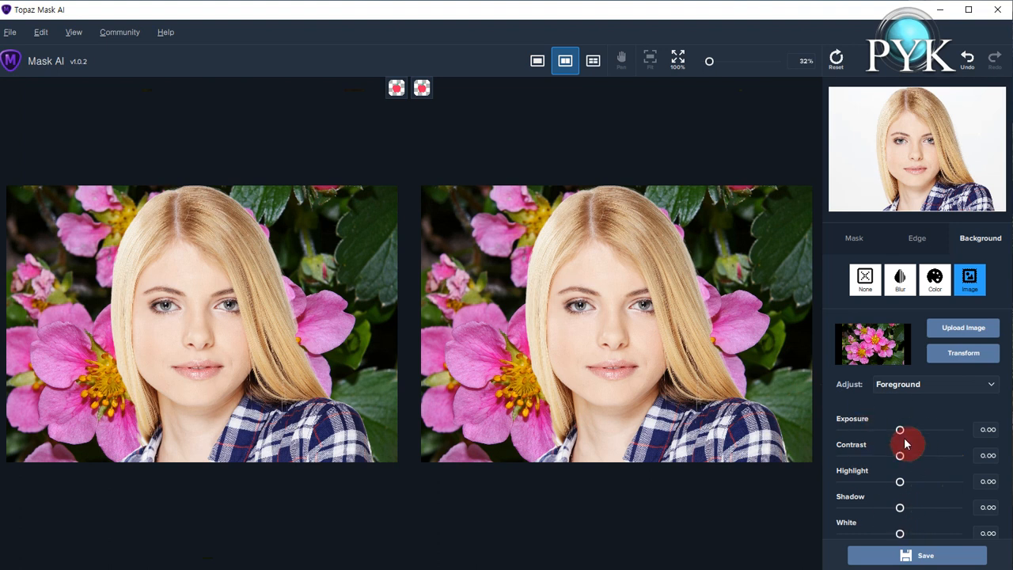
# Set foreground exposure to -0.01 and replace the background with ground-54.jpg from the ground folder.
pyautogui.moveTo(900, 434)
pyautogui.mouseDown()
pyautogui.moveTo(911, 429)
pyautogui.moveTo(900, 430)
pyautogui.mouseUp()
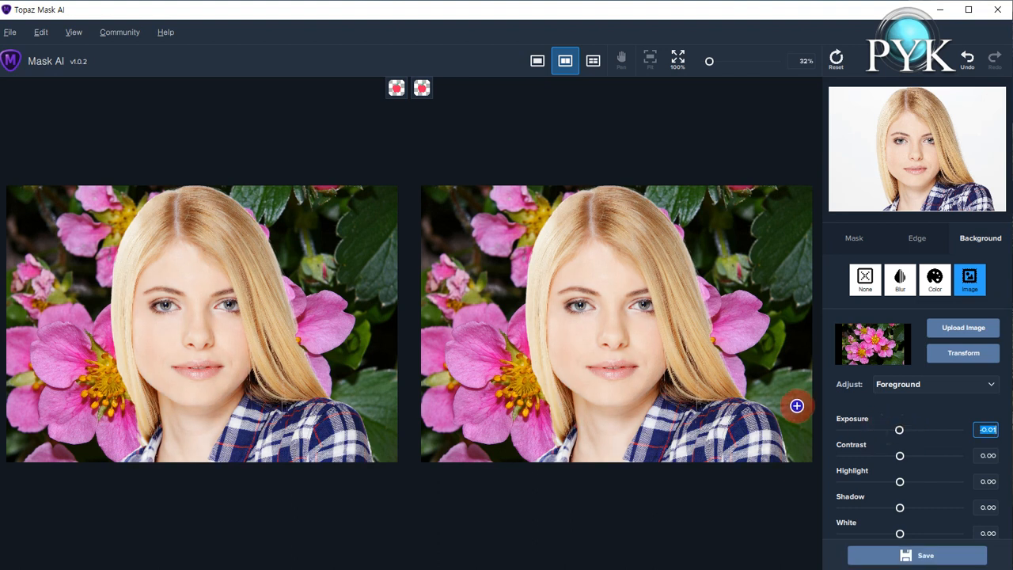
pyautogui.click(957, 332)
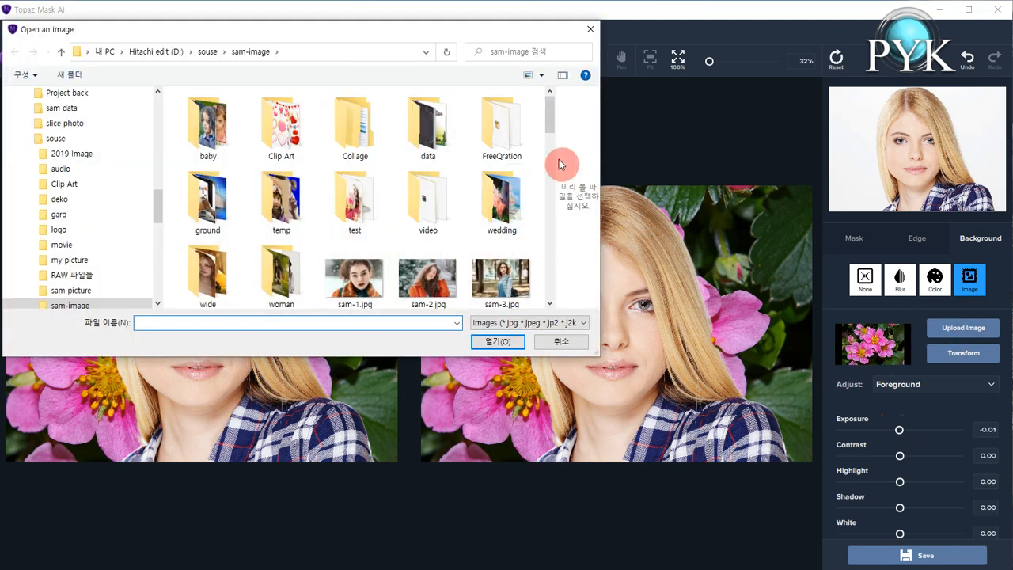
pyautogui.doubleClick(207, 200)
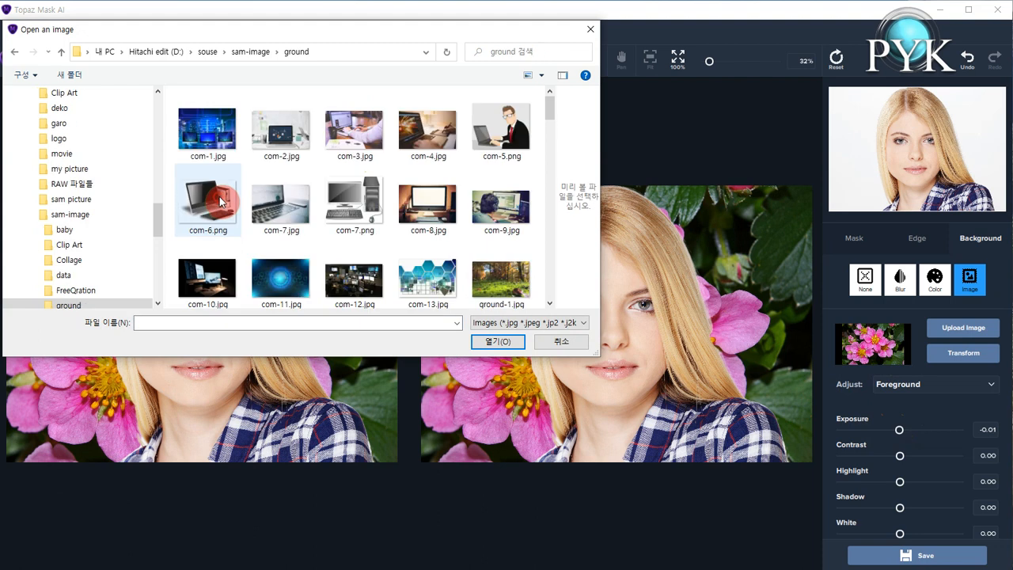
pyautogui.scroll(-3, 483, 210)
pyautogui.scroll(-4, 503, 220)
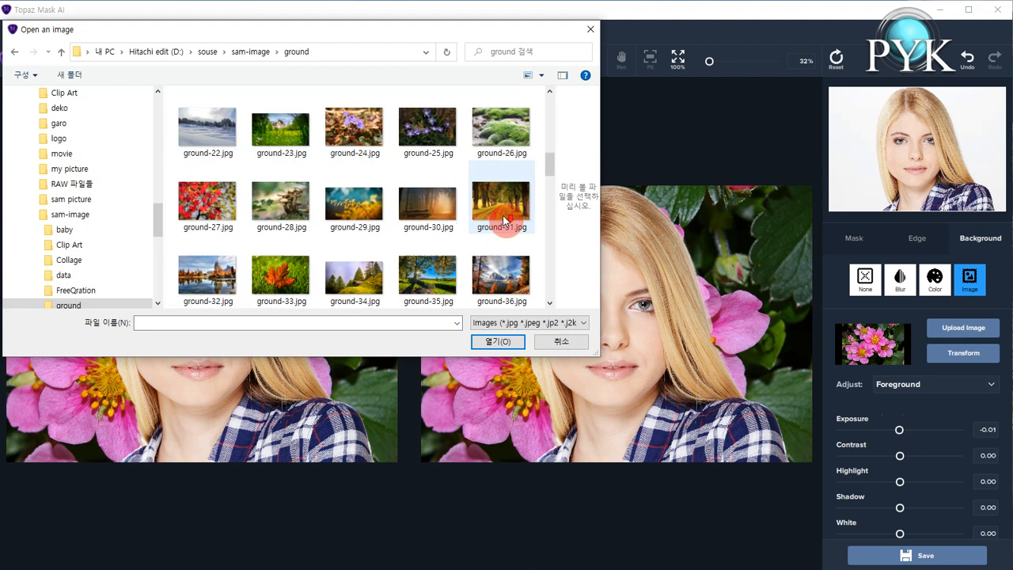
pyautogui.scroll(-4, 503, 220)
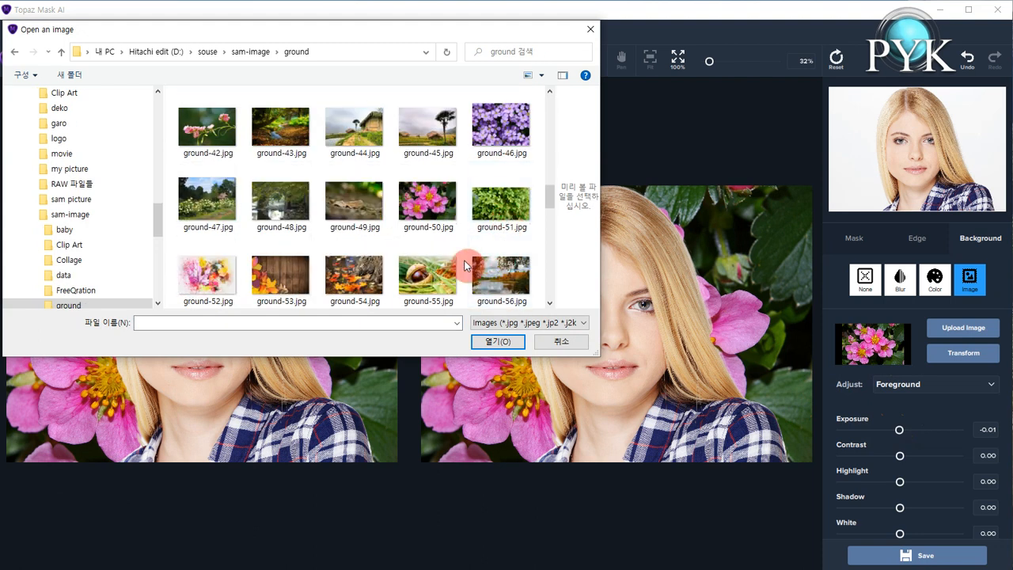
pyautogui.doubleClick(365, 277)
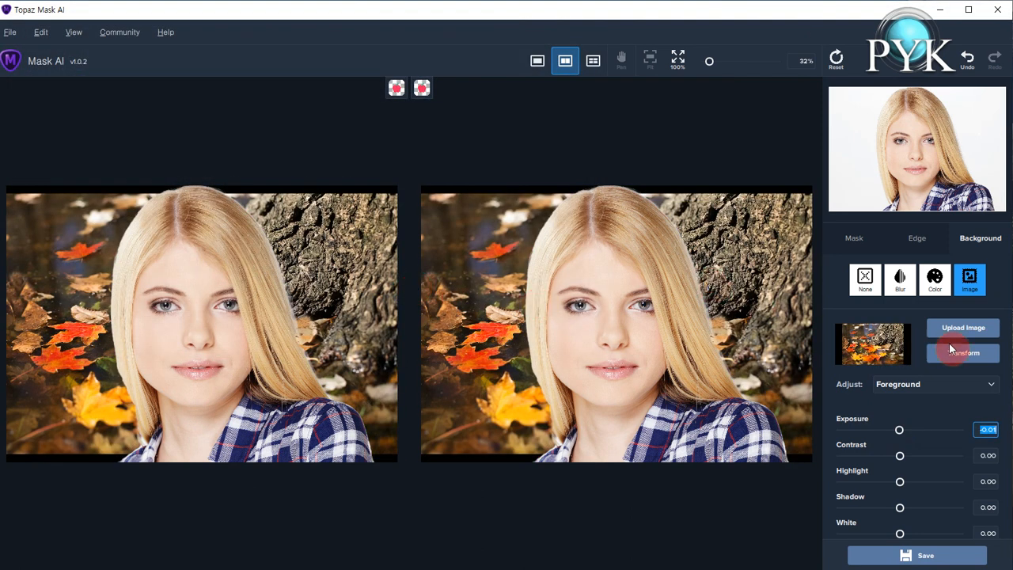
# Transform the autumn-leaves background, moving and stretching it to fill the whole frame.
pyautogui.click(975, 358)
pyautogui.moveTo(638, 281); pyautogui.dragTo(631, 265)
pyautogui.moveTo(733, 535); pyautogui.dragTo(771, 567)
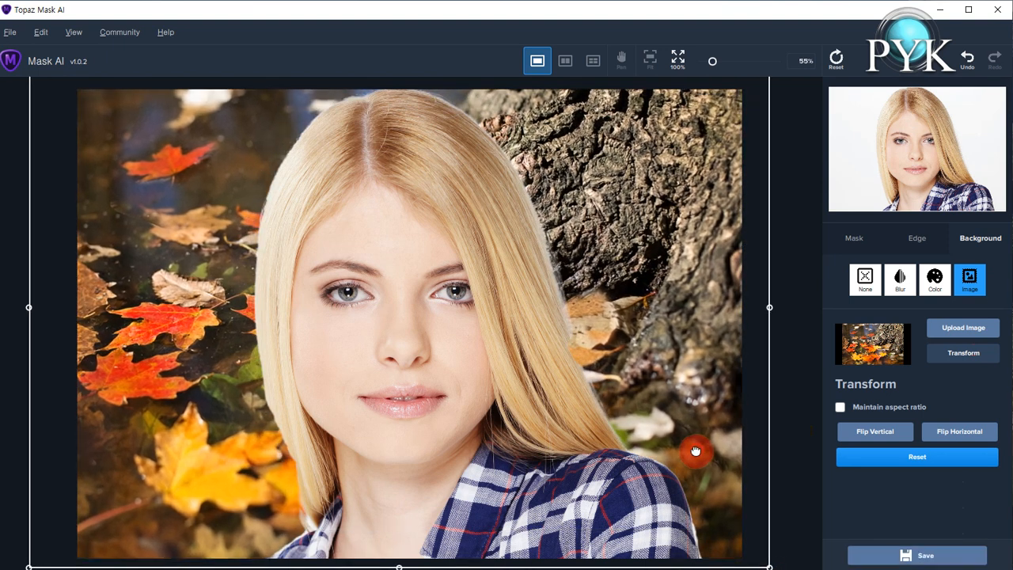
pyautogui.click(960, 353)
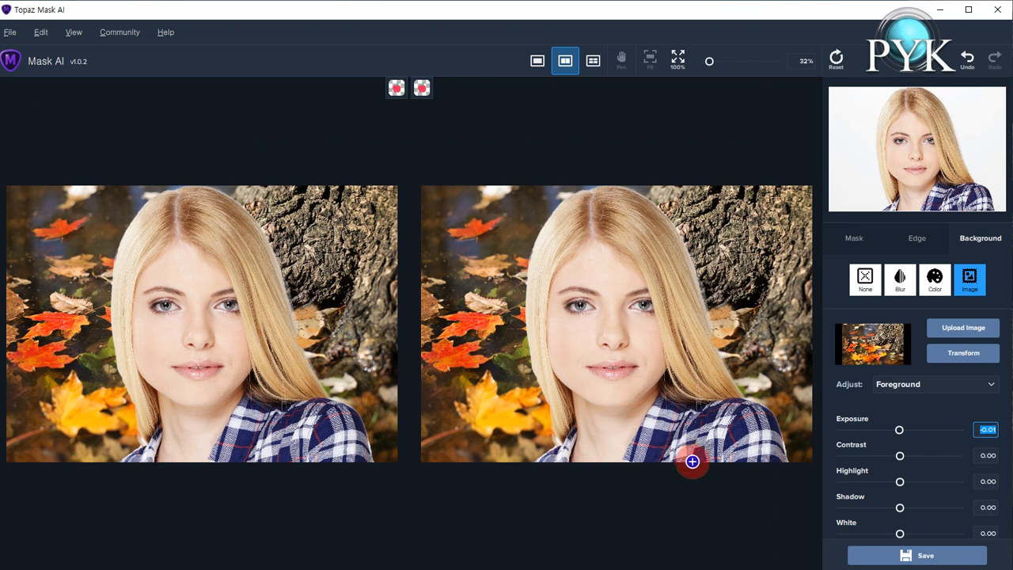
# Start saving a Trimap PNG with the output path set to the out folder on drive F.
pyautogui.click(904, 557)
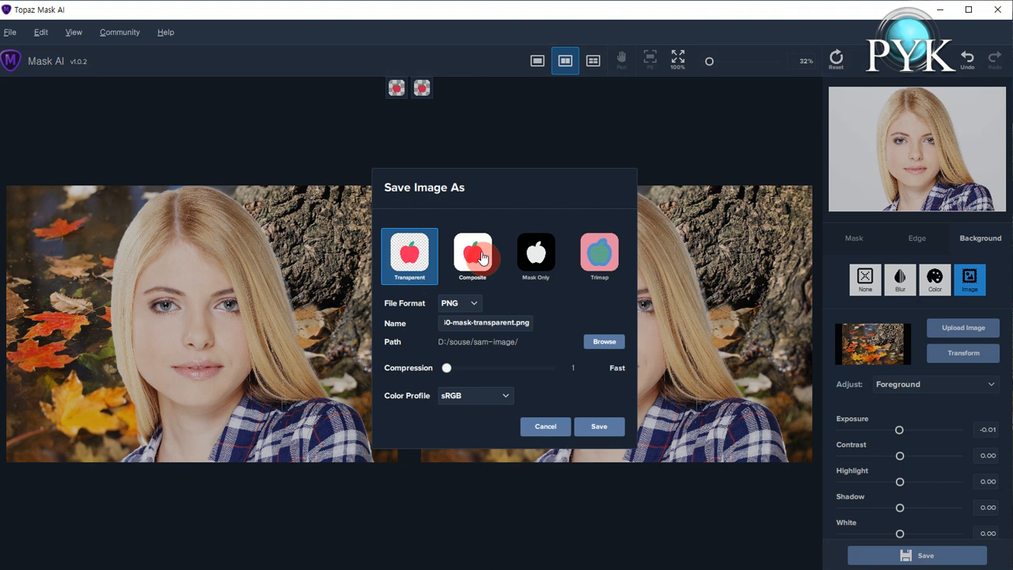
pyautogui.click(599, 261)
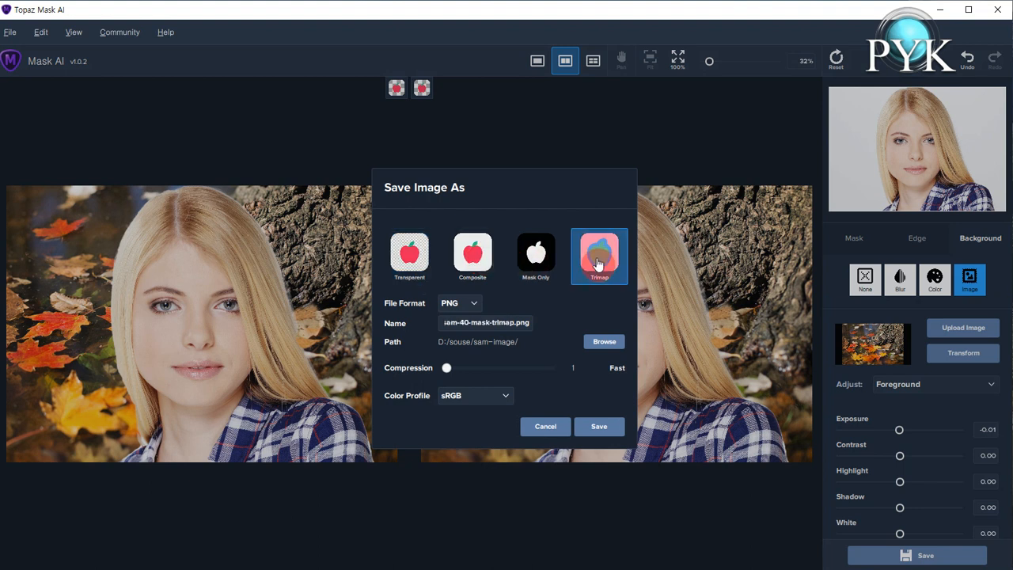
pyautogui.click(604, 341)
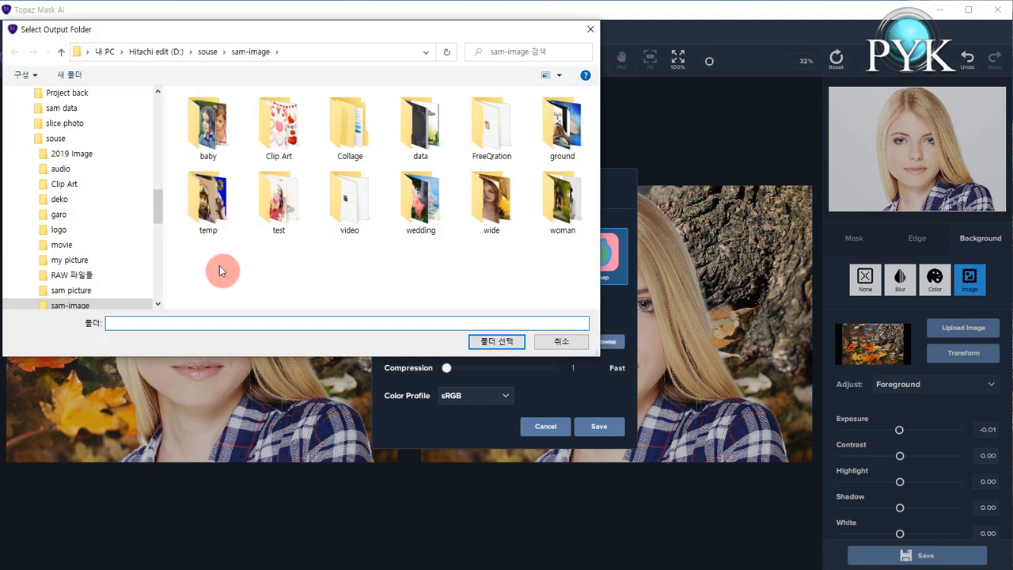
pyautogui.moveTo(159, 220); pyautogui.dragTo(158, 281)
pyautogui.click(102, 276)
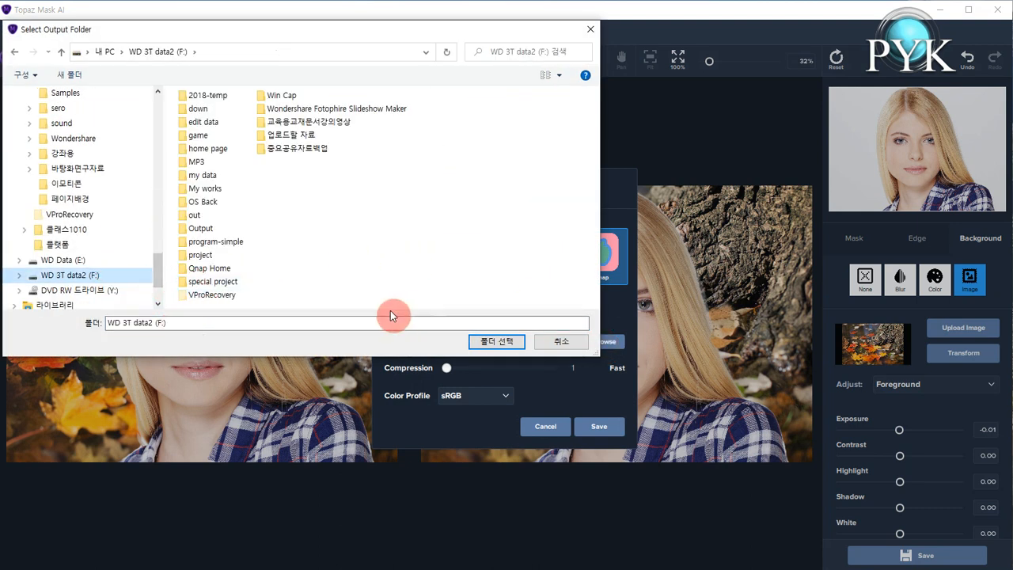
pyautogui.doubleClick(224, 215)
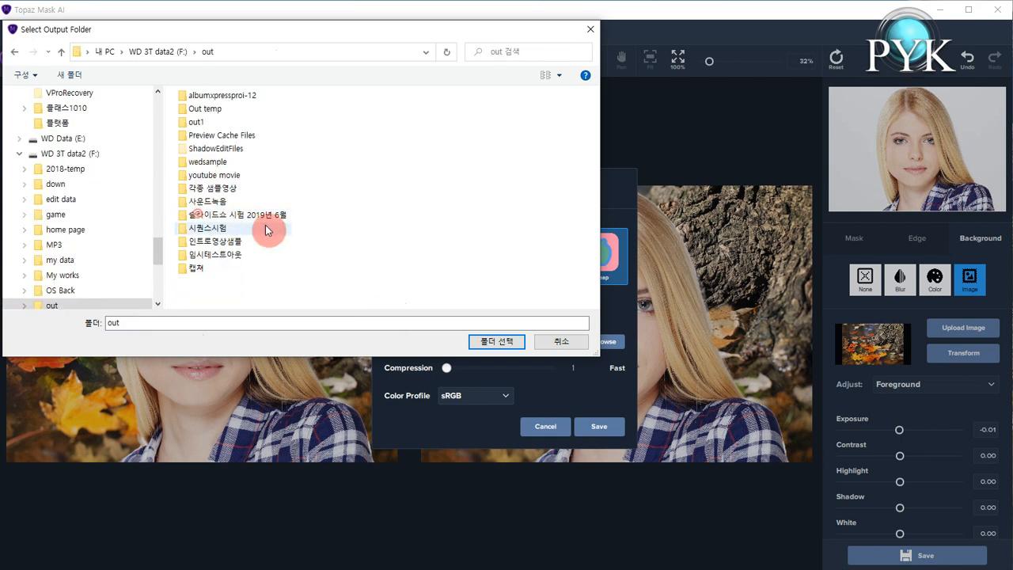
pyautogui.click(499, 342)
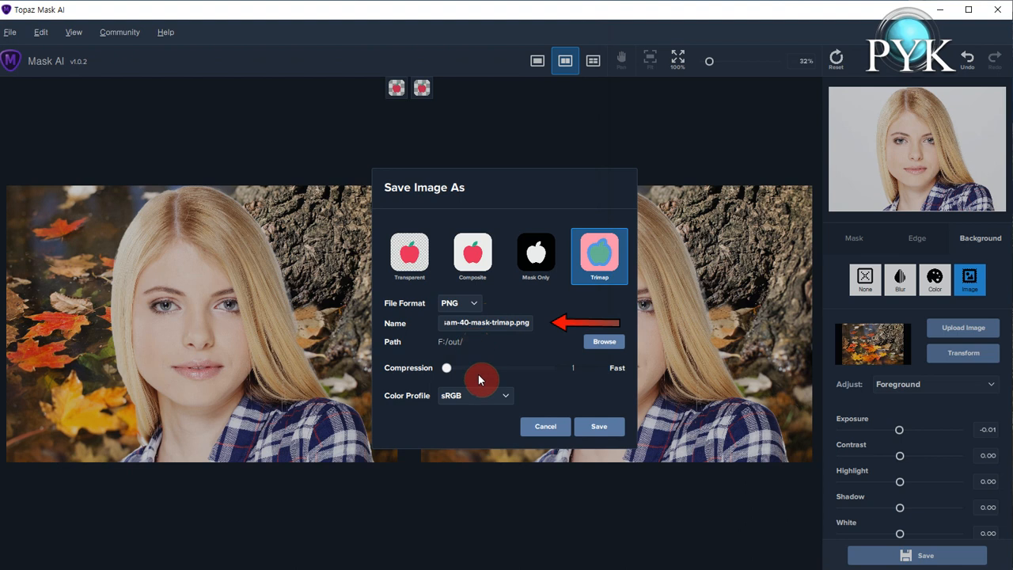
# Rename the Trimap output file as test.png and save it.
pyautogui.moveTo(444, 323); pyautogui.dragTo(513, 324)
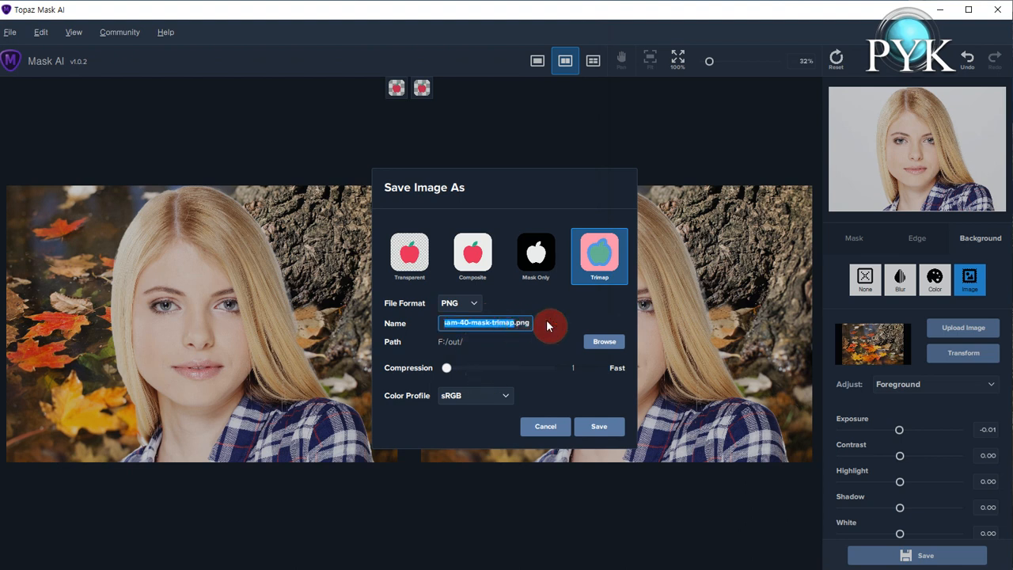
pyautogui.write('test')
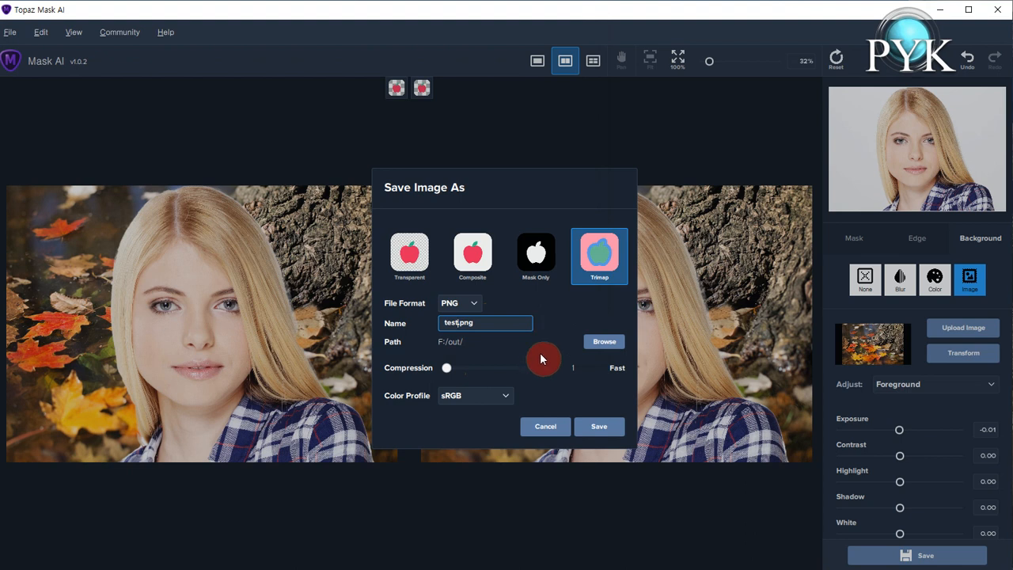
pyautogui.click(600, 428)
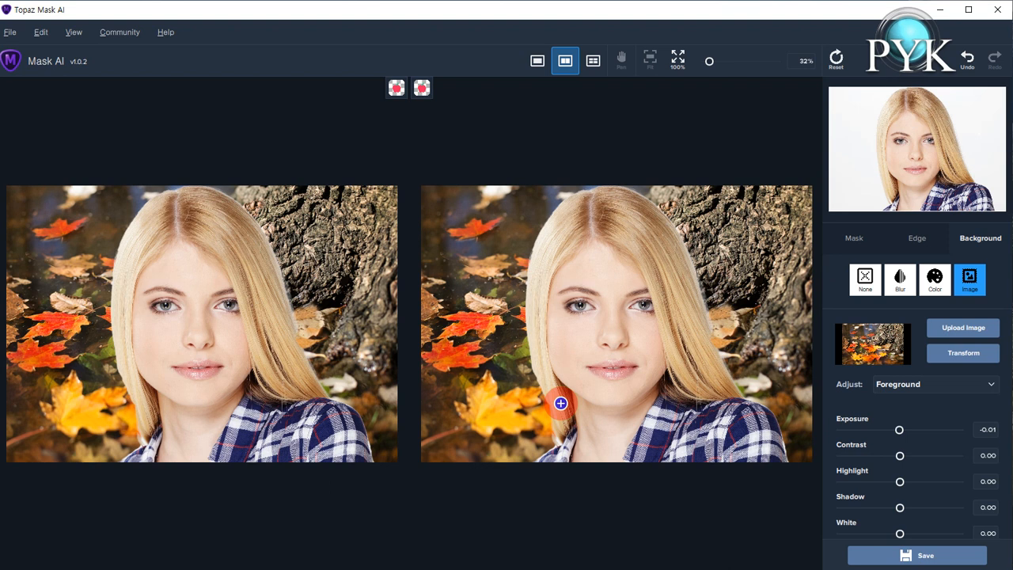
# Save the result again as a Composite PNG named pmedia.png in the out folder.
pyautogui.hotkey('ctrl', 's')
pyautogui.click(484, 257)
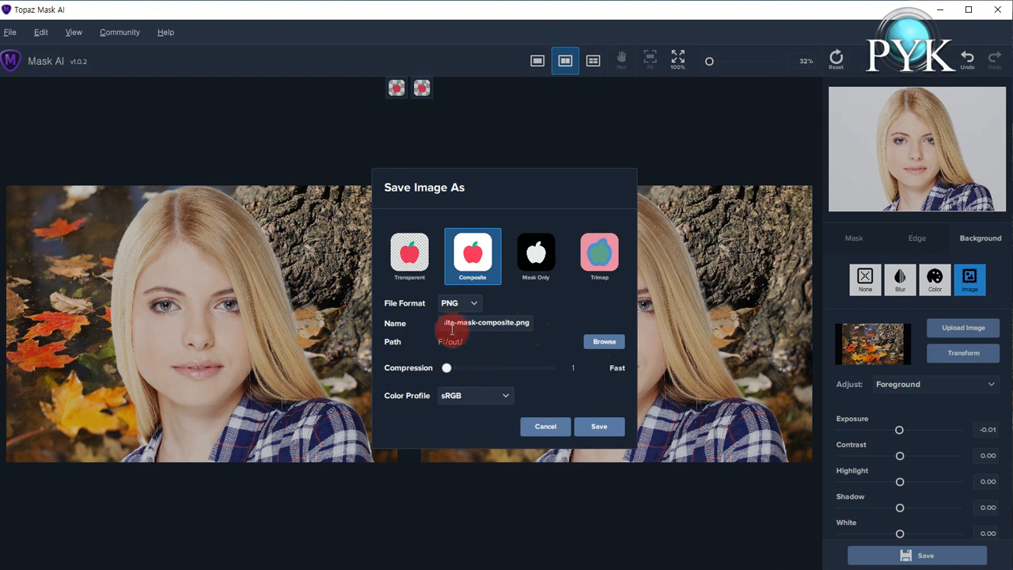
pyautogui.moveTo(441, 324); pyautogui.dragTo(504, 324)
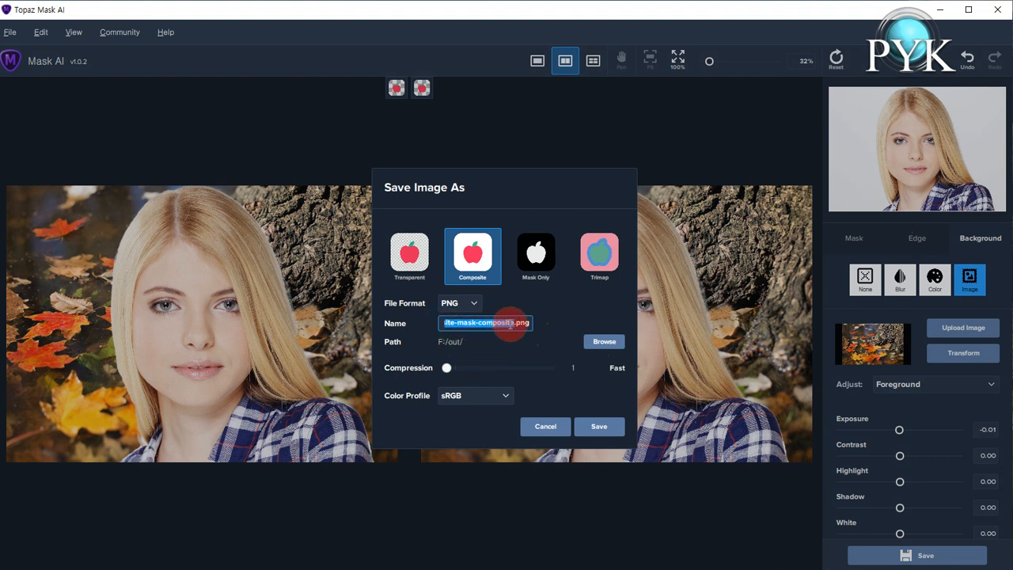
pyautogui.press('BackSpace')
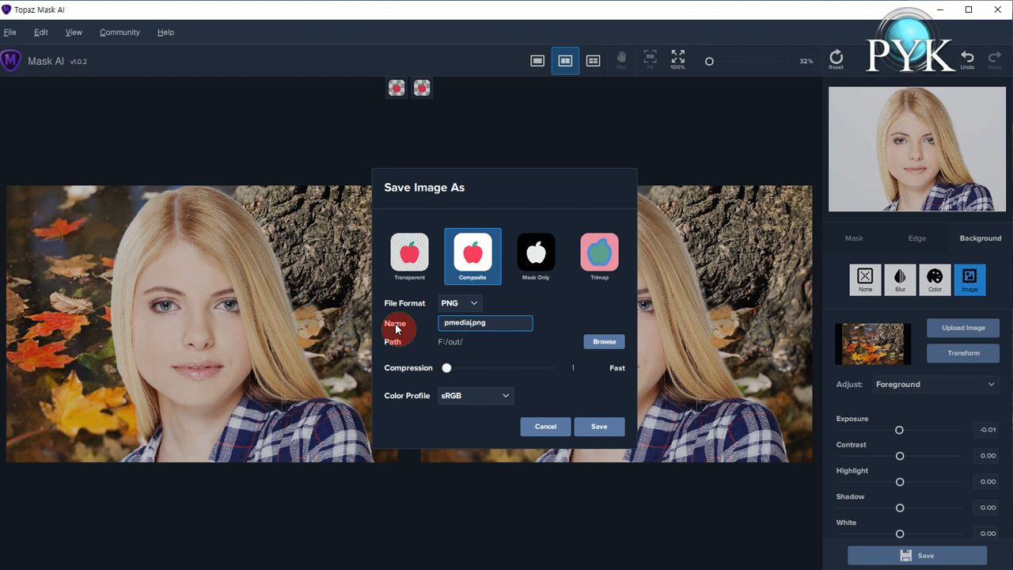
pyautogui.click(600, 428)
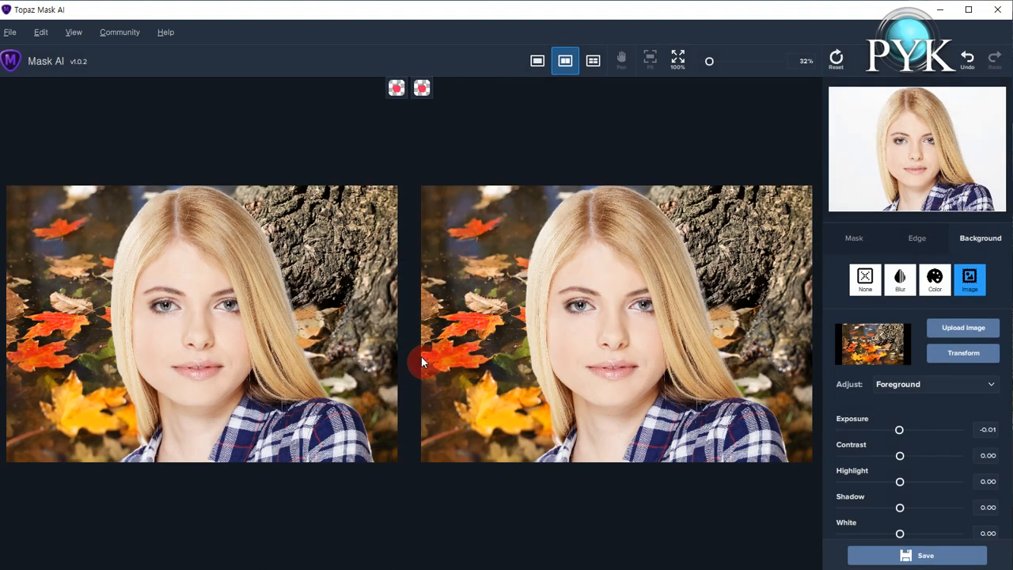
# Switch to File Explorer and open pmedia.png from the out folder to view the saved composite.
pyautogui.hotkey('alt', 'Tab')
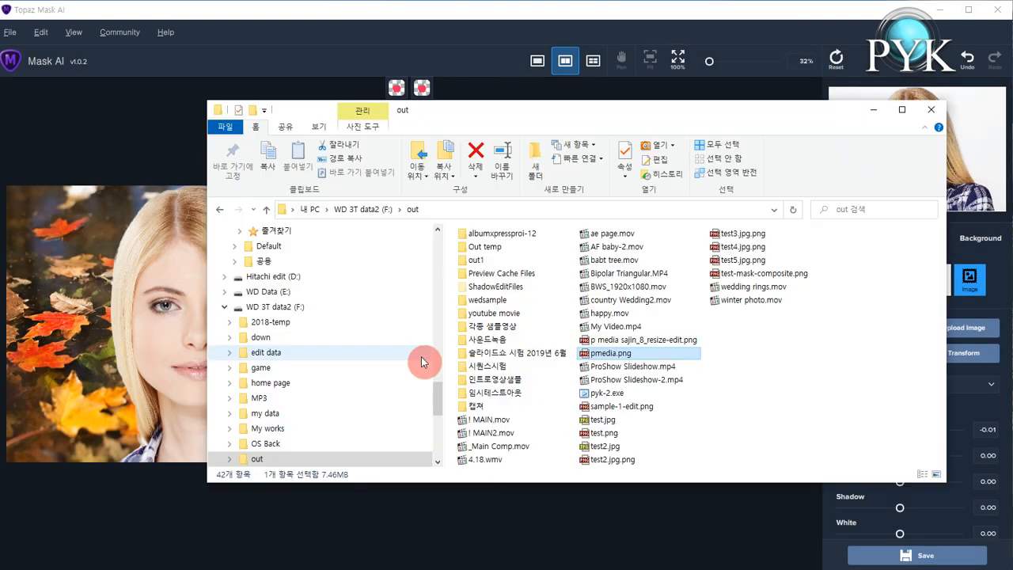
pyautogui.doubleClick(616, 354)
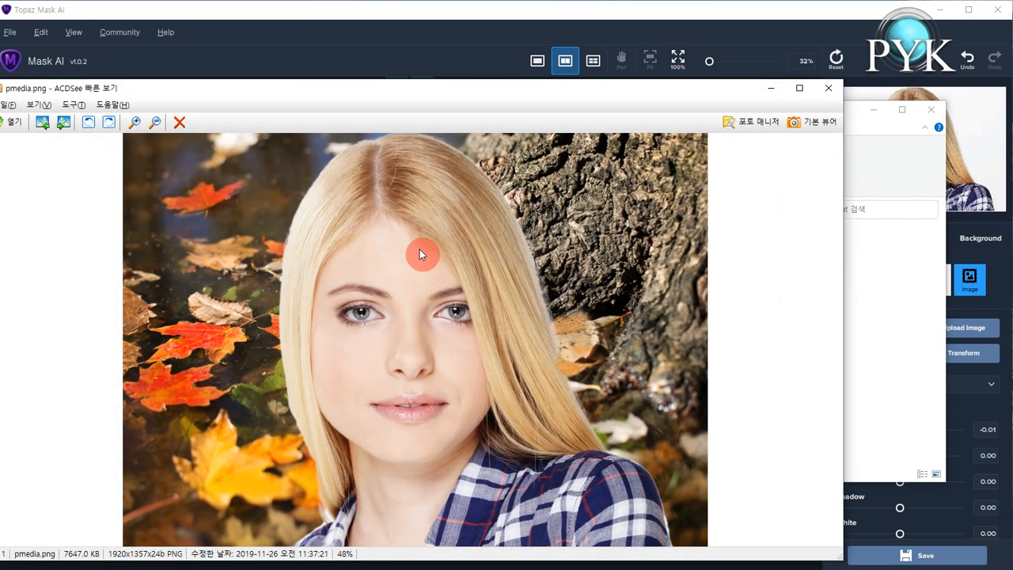